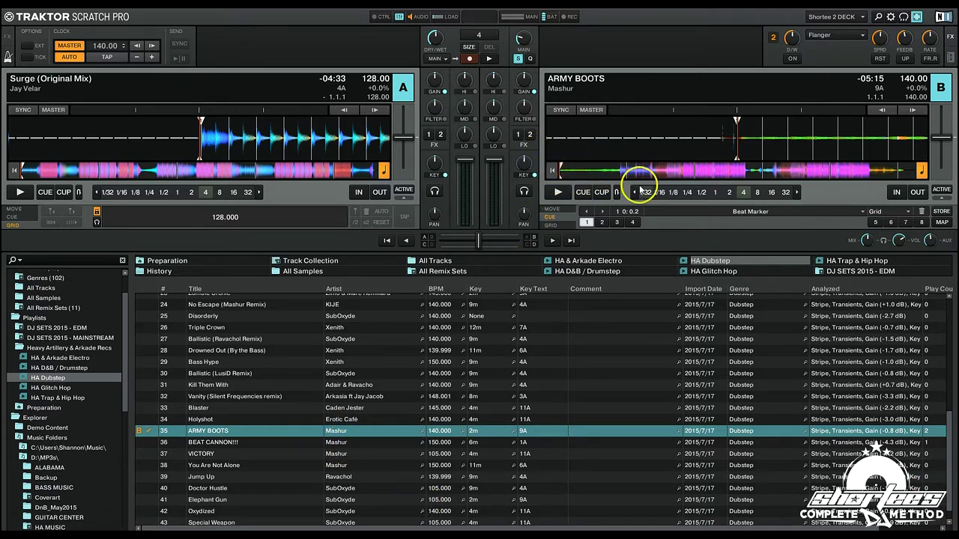
Step: Briefly audition the intro of ARMY BOOTS on deck B with its beatgrid controls shown, and return to the track's start
{"action": "left_click", "coordinate": [548, 191]}
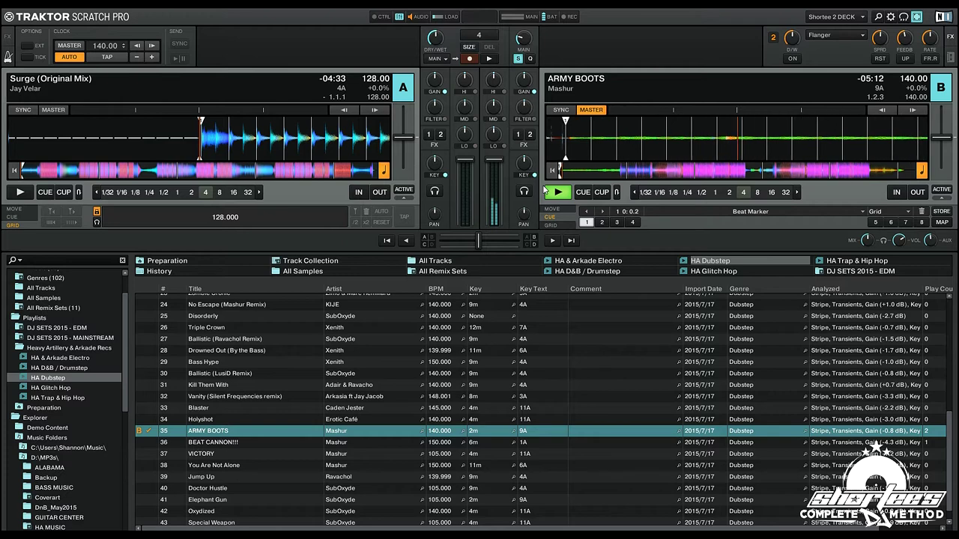
{"action": "left_click", "coordinate": [546, 191]}
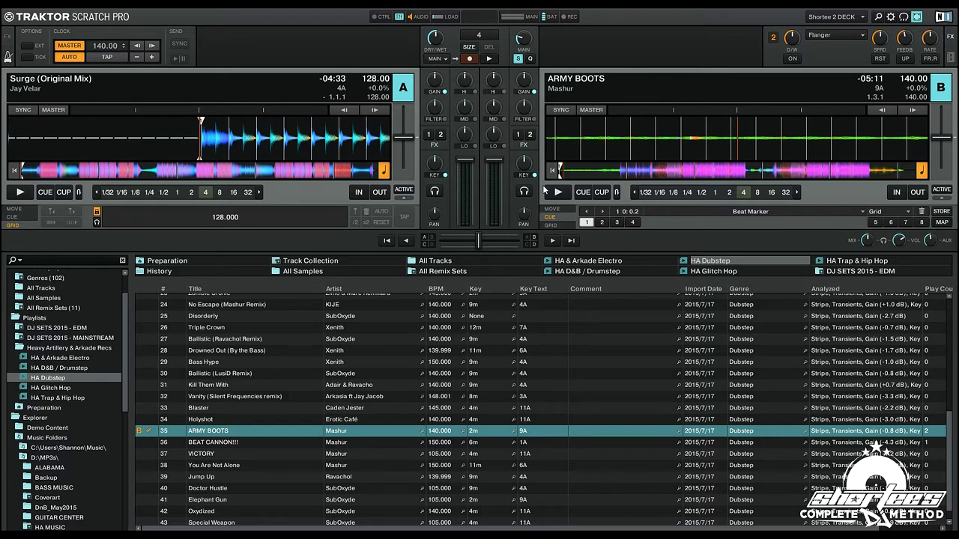
{"action": "left_click", "coordinate": [553, 225]}
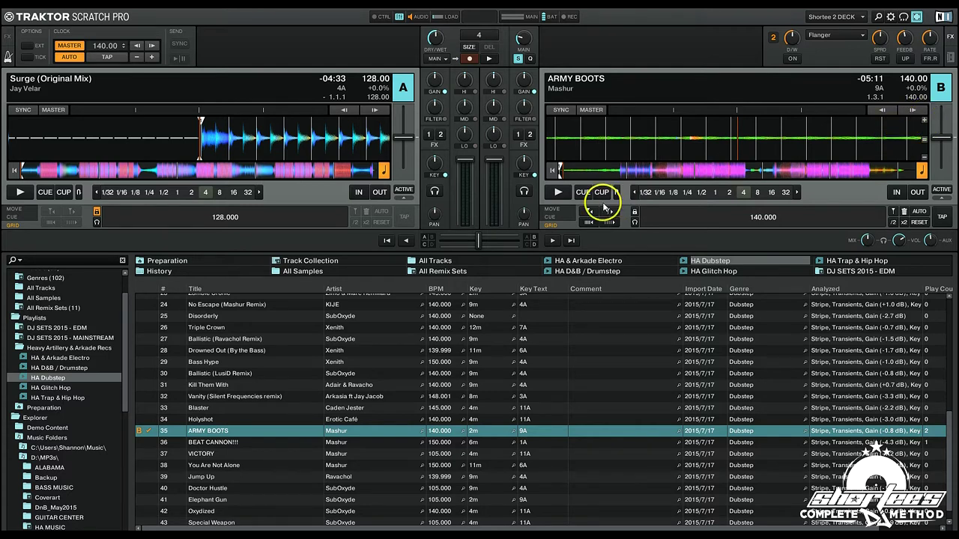
{"action": "left_click", "coordinate": [552, 174]}
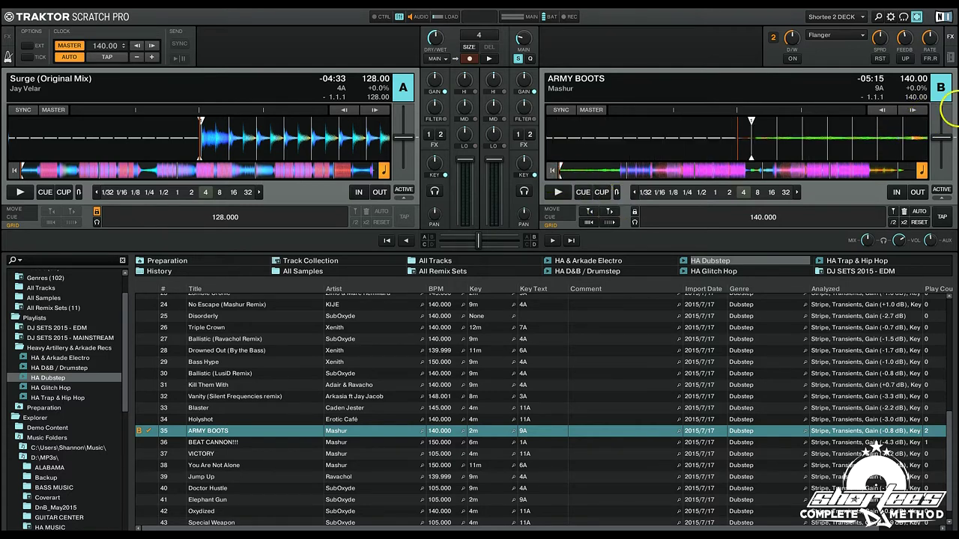
Step: Recall hotcue 1 on deck B and examine the beat marker's alignment with the waveform up close
{"action": "left_click", "coordinate": [549, 217]}
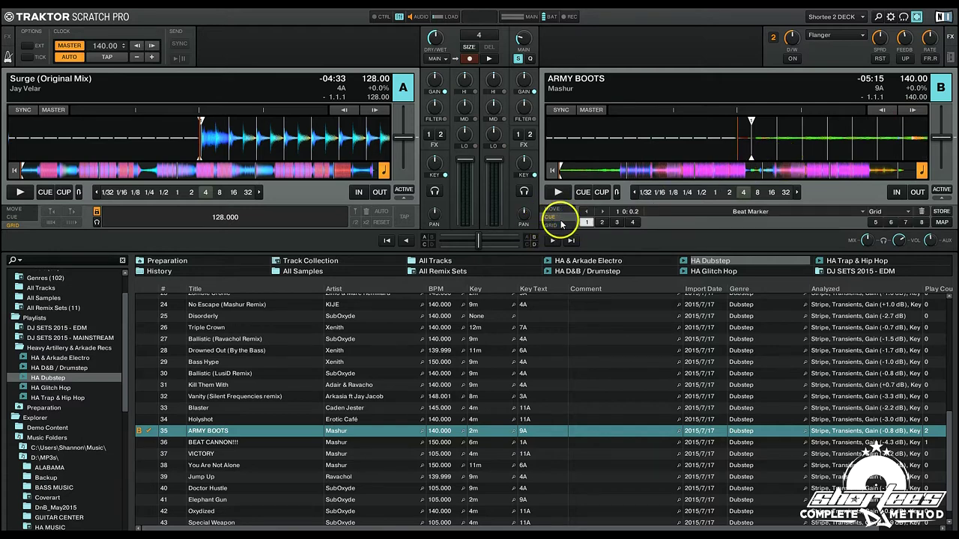
{"action": "left_click", "coordinate": [585, 223]}
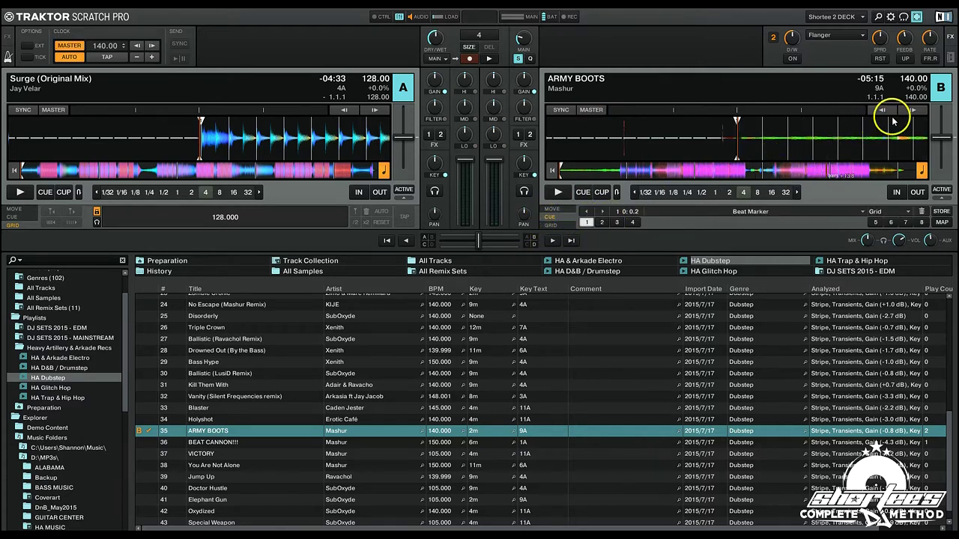
{"action": "mouse_move", "coordinate": [922, 121]}
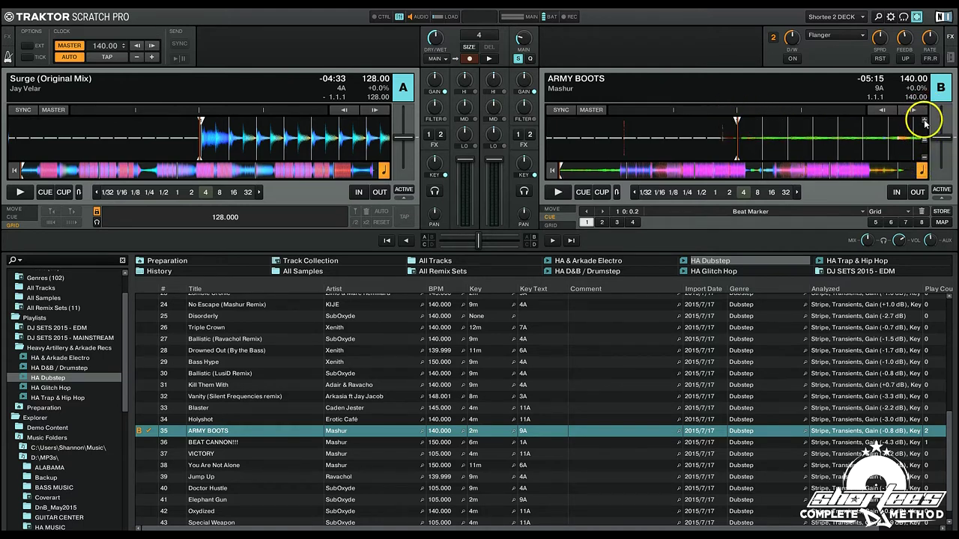
{"action": "left_click", "coordinate": [924, 121]}
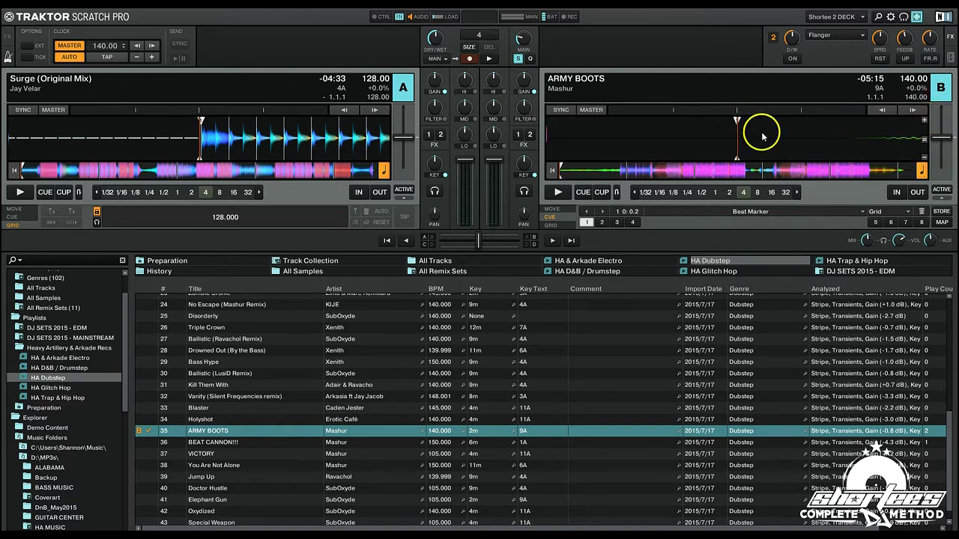
{"action": "left_click_drag", "start_coordinate": [881, 141], "coordinate": [925, 142]}
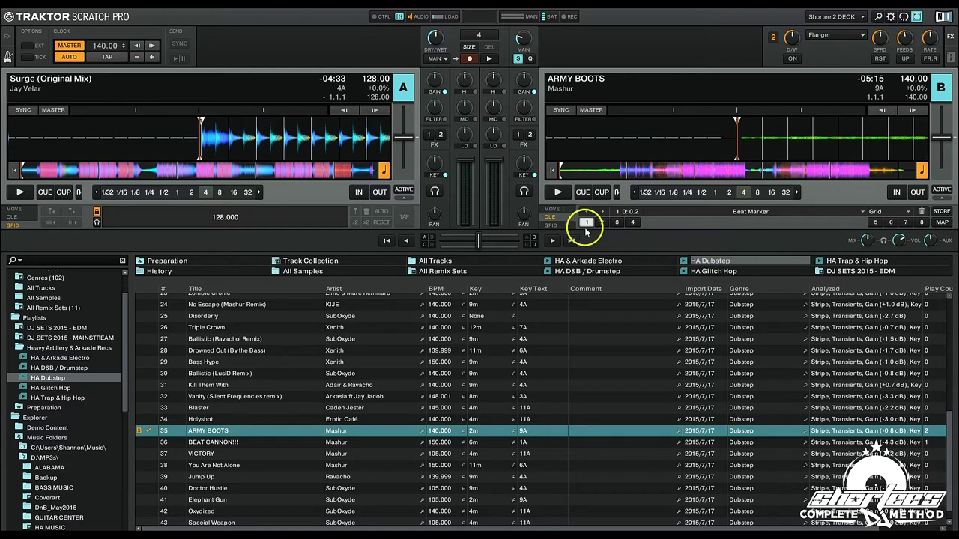
Step: Delete the existing beat marker from ARMY BOOTS in deck B's beatgrid controls
{"action": "left_click", "coordinate": [554, 224]}
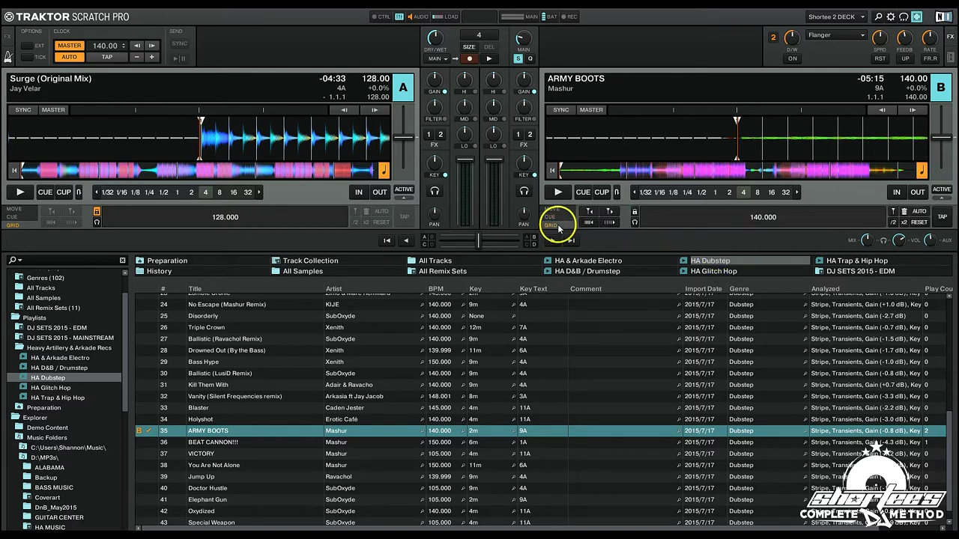
{"action": "left_click", "coordinate": [903, 212]}
{"action": "left_click", "coordinate": [923, 224]}
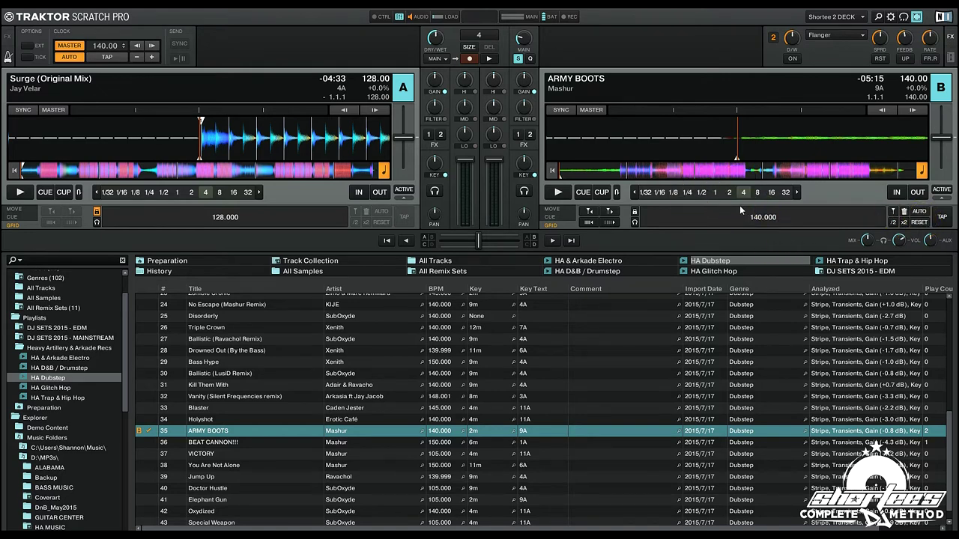
Step: Locate the drop of ARMY BOOTS by ear and set a new beat marker exactly on its first transient
{"action": "left_click", "coordinate": [620, 172]}
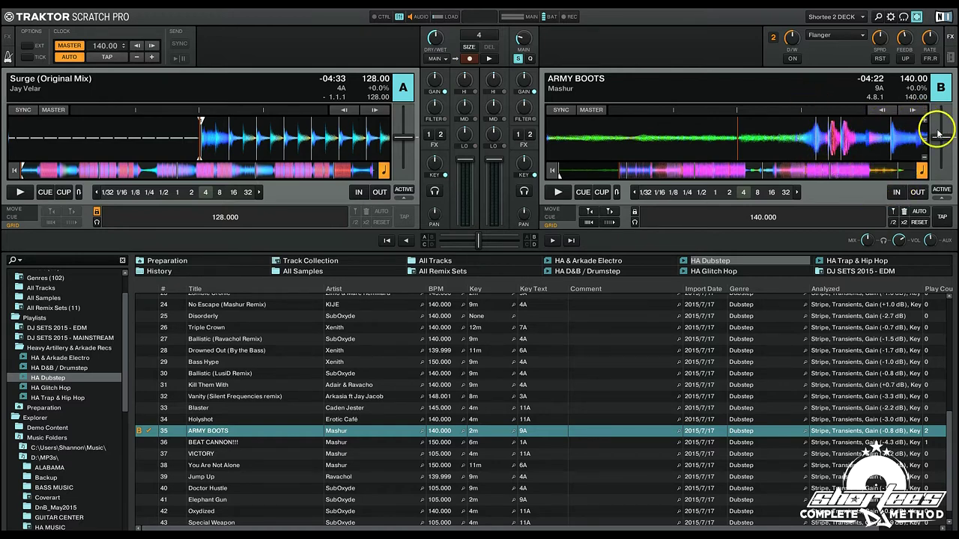
{"action": "left_click", "coordinate": [600, 192]}
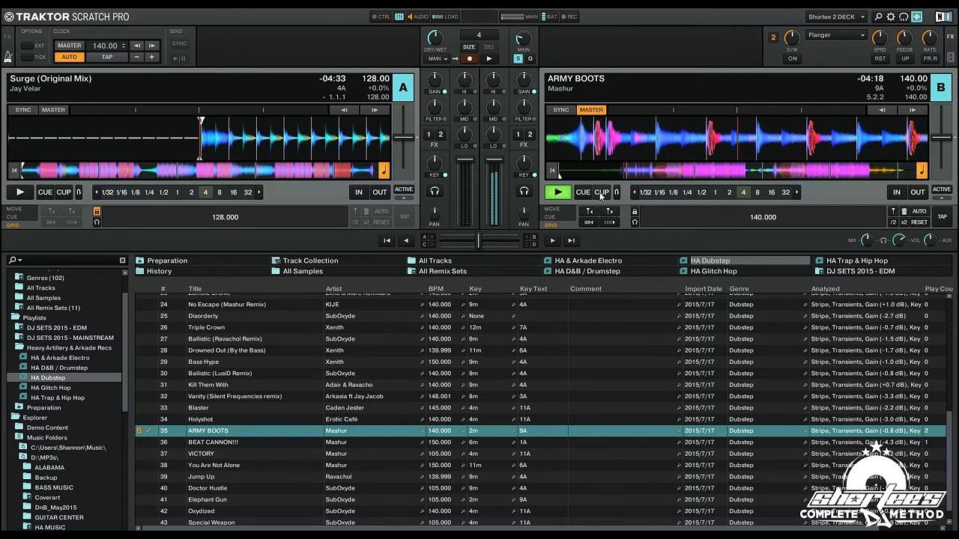
{"action": "left_click", "coordinate": [600, 194]}
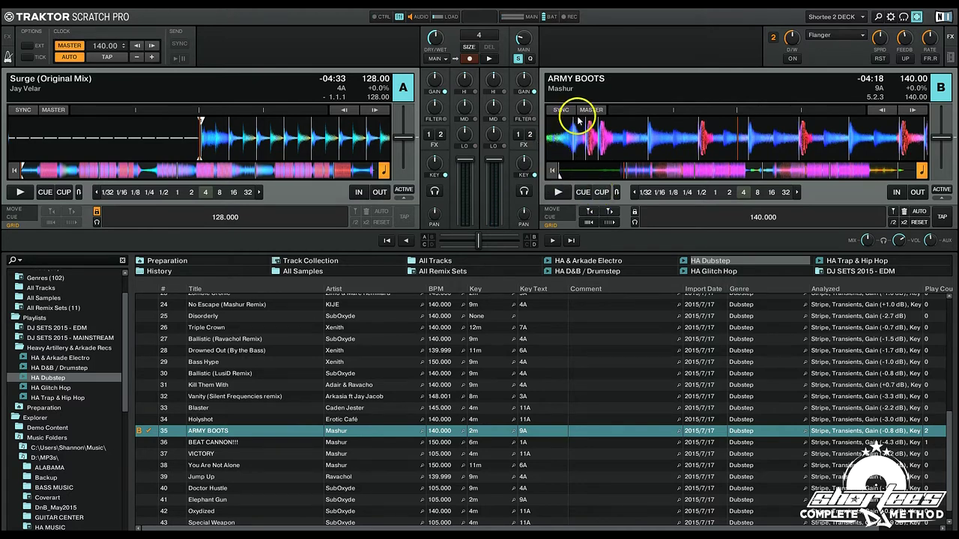
{"action": "left_click_drag", "start_coordinate": [591, 120], "coordinate": [597, 137]}
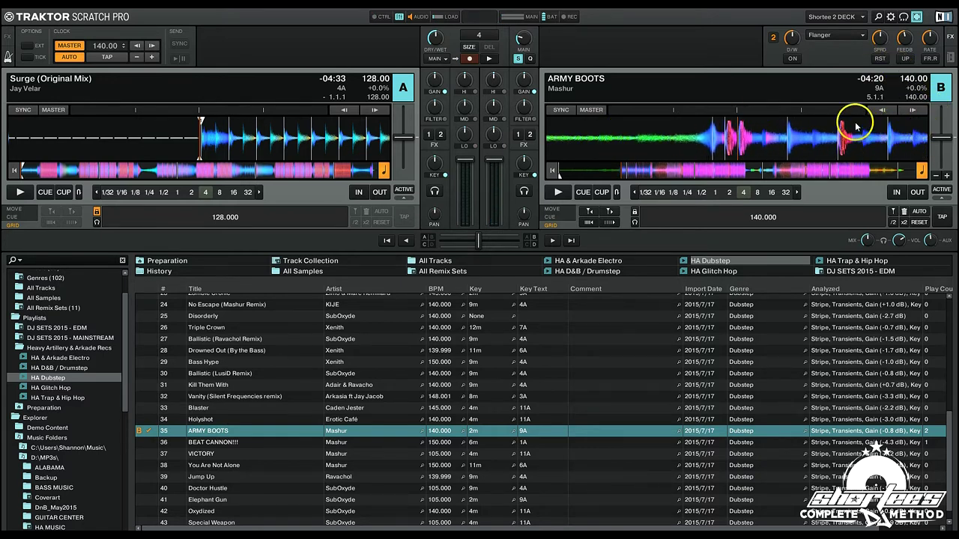
{"action": "left_click", "coordinate": [925, 121]}
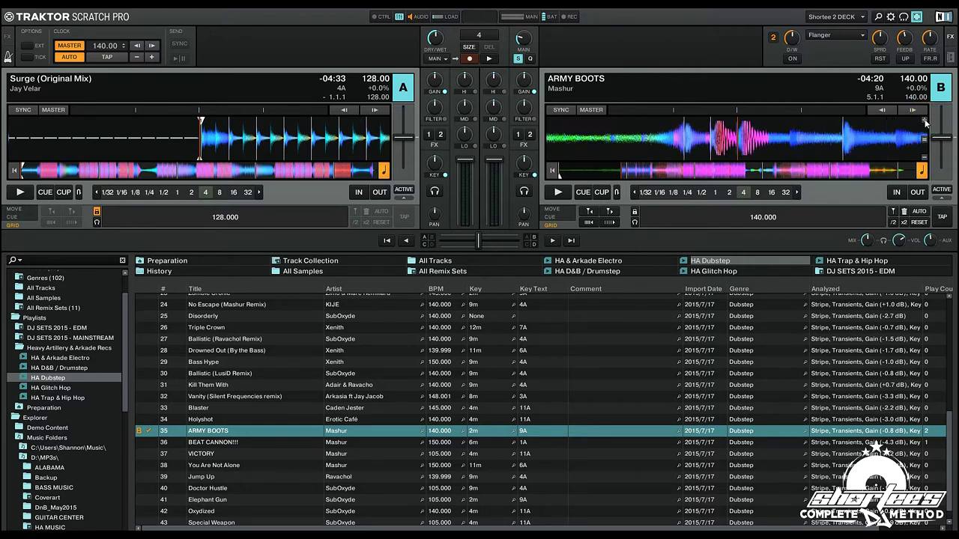
{"action": "left_click", "coordinate": [925, 120]}
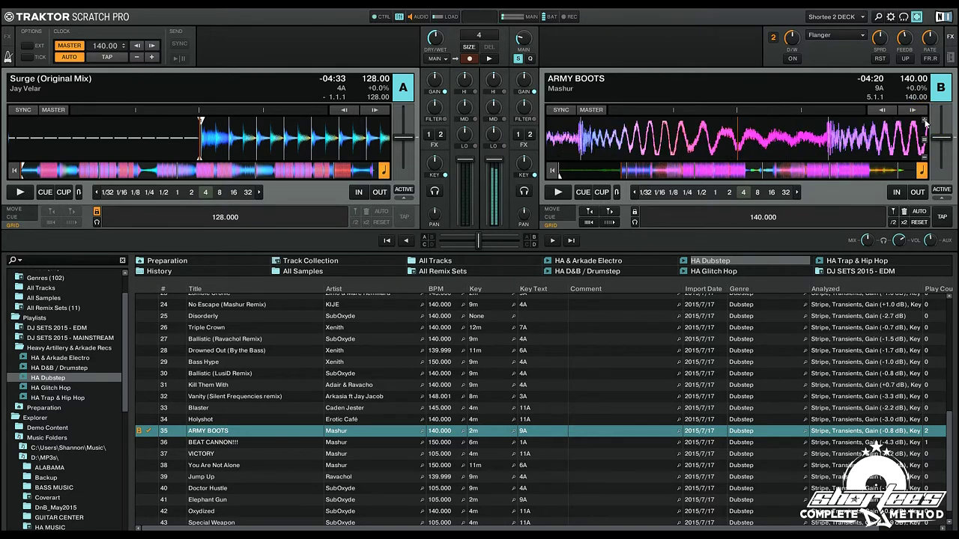
{"action": "left_click_drag", "start_coordinate": [926, 122], "coordinate": [926, 122]}
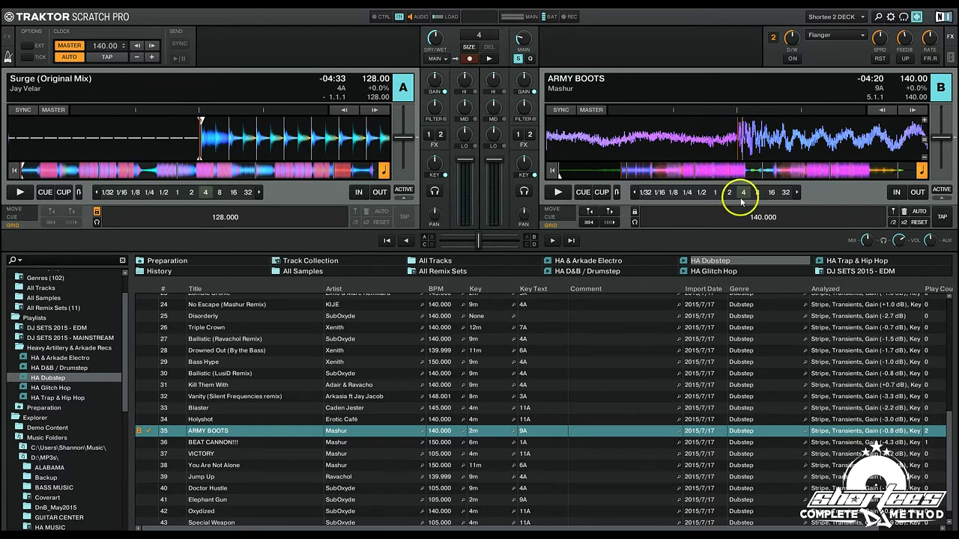
{"action": "left_click", "coordinate": [893, 210]}
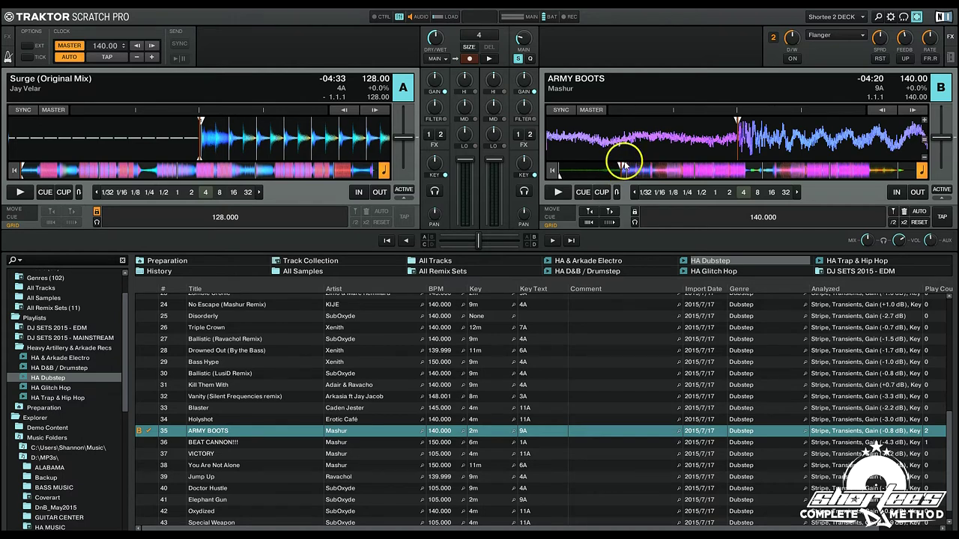
Step: Examine the beatgrid alignment at several points in the later sections of ARMY BOOTS and return to the beat marker at the drop
{"action": "left_click", "coordinate": [848, 170]}
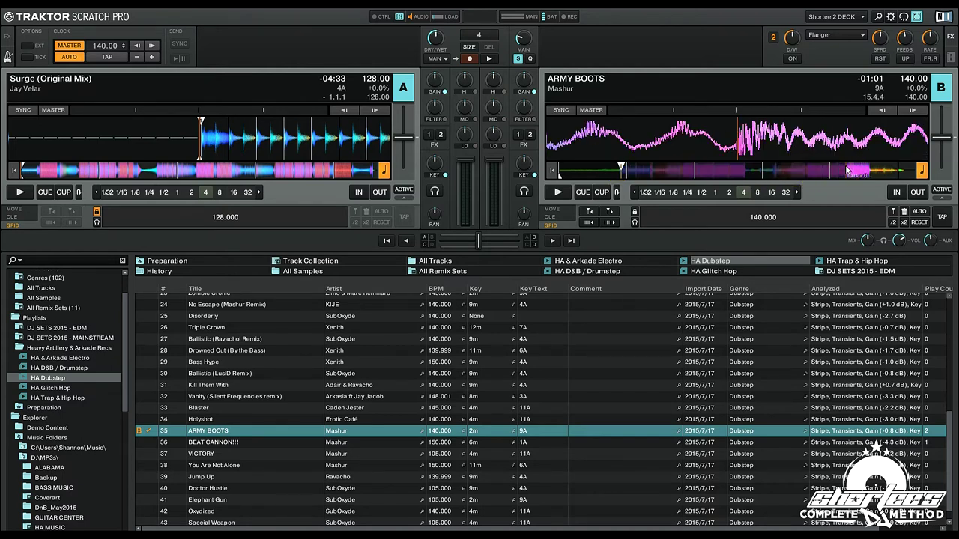
{"action": "left_click", "coordinate": [859, 168]}
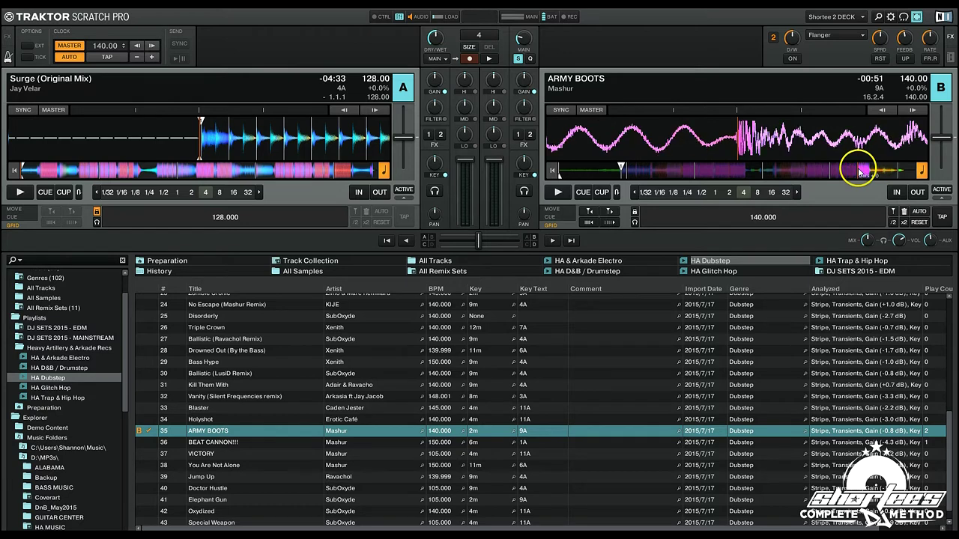
{"action": "left_click", "coordinate": [822, 172]}
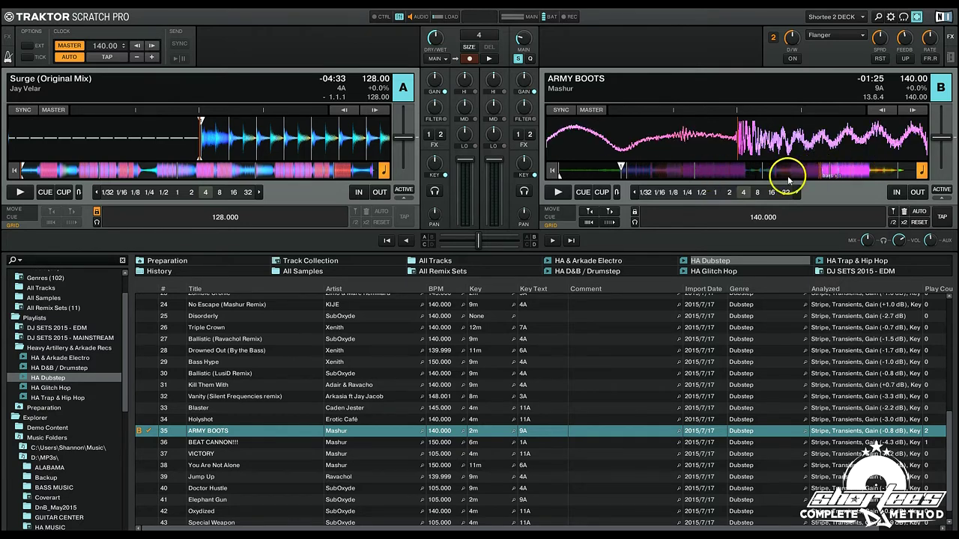
{"action": "left_click", "coordinate": [873, 174]}
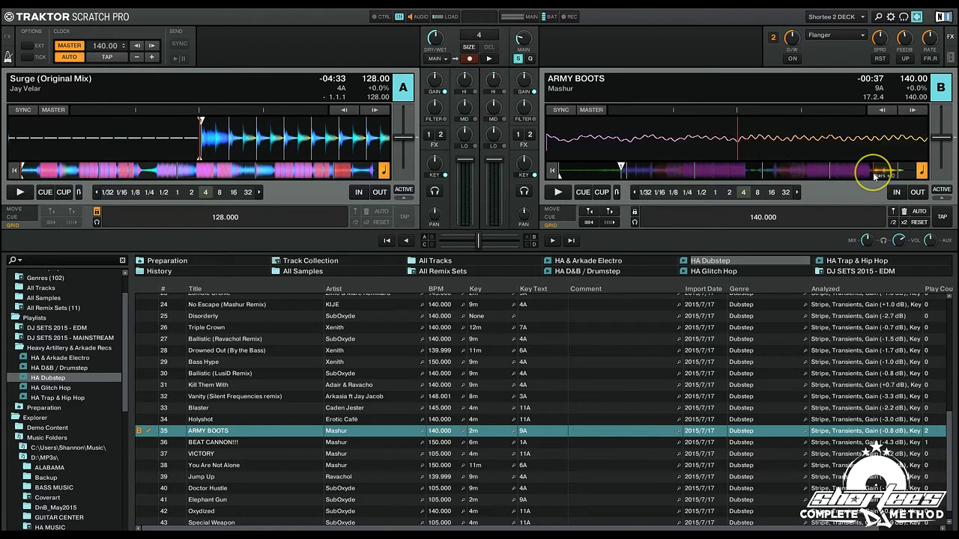
{"action": "left_click", "coordinate": [783, 175]}
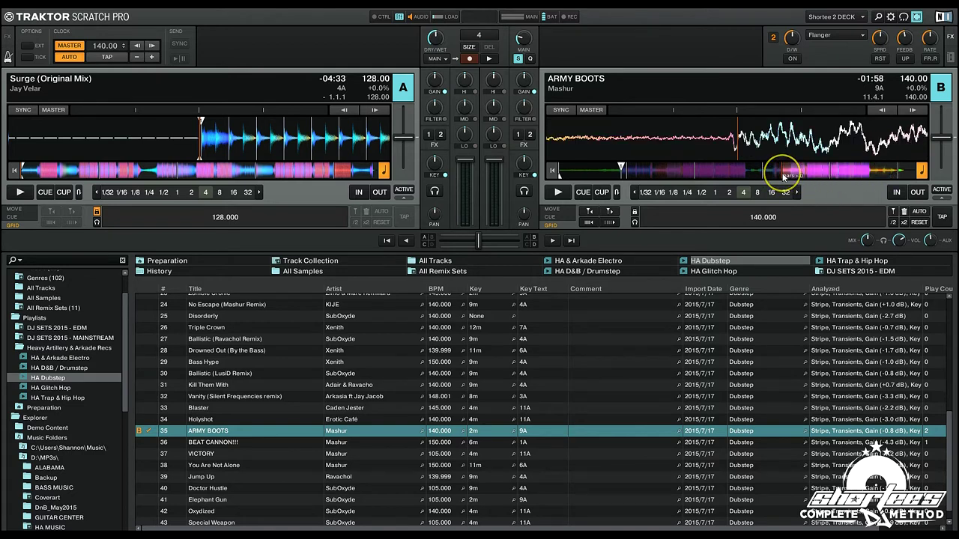
{"action": "left_click", "coordinate": [815, 174]}
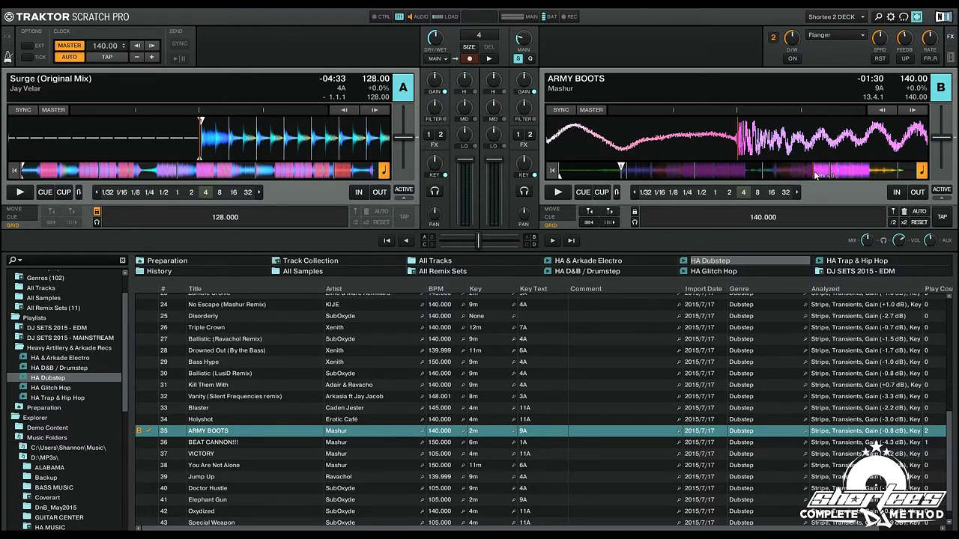
{"action": "left_click_drag", "start_coordinate": [816, 174], "coordinate": [621, 169]}
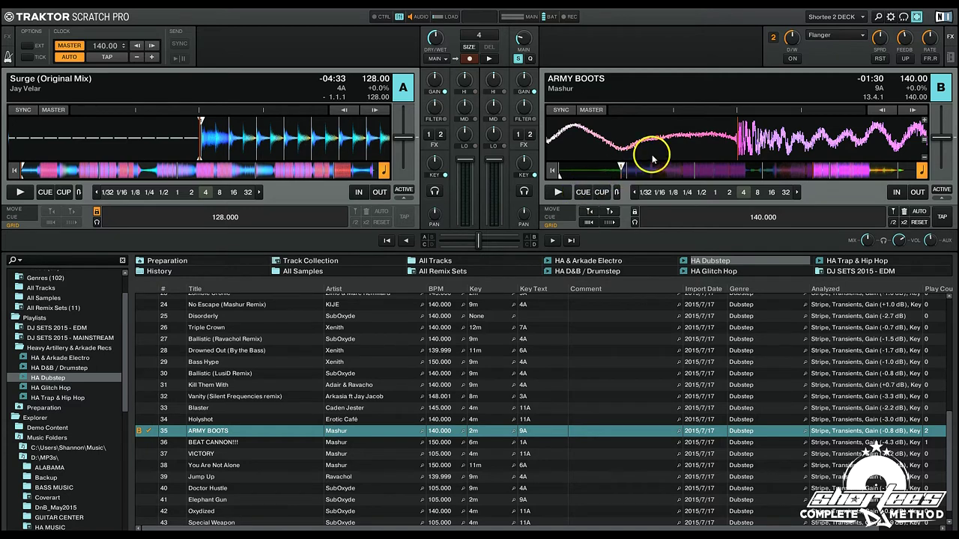
{"action": "left_click", "coordinate": [622, 167]}
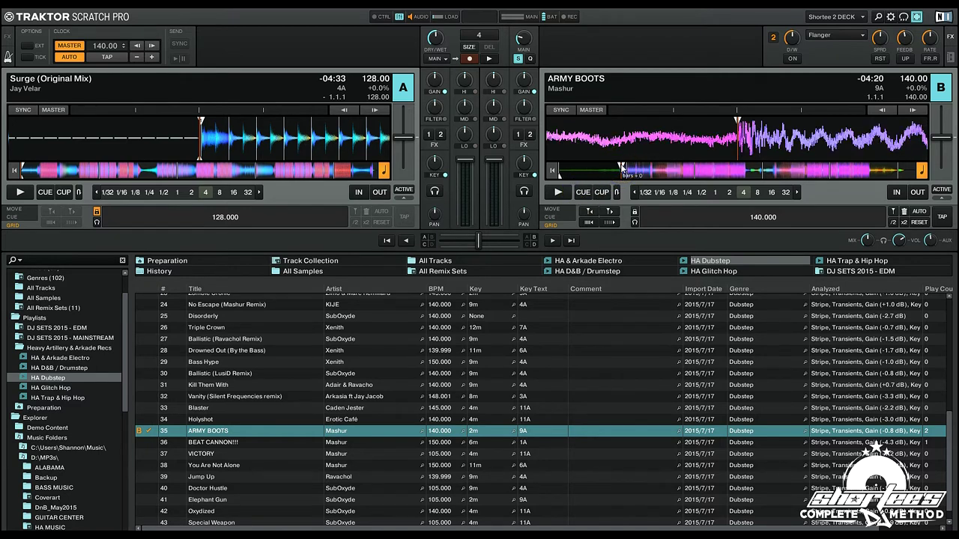
Step: Set deck B's move controls to BeatJump mode with a jump size of 32 beats
{"action": "left_click", "coordinate": [555, 214]}
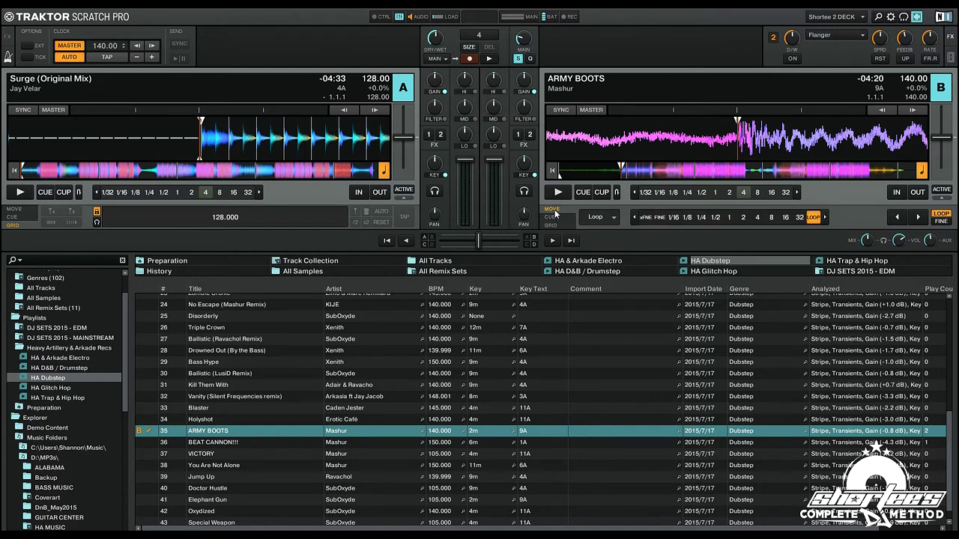
{"action": "left_click", "coordinate": [758, 217]}
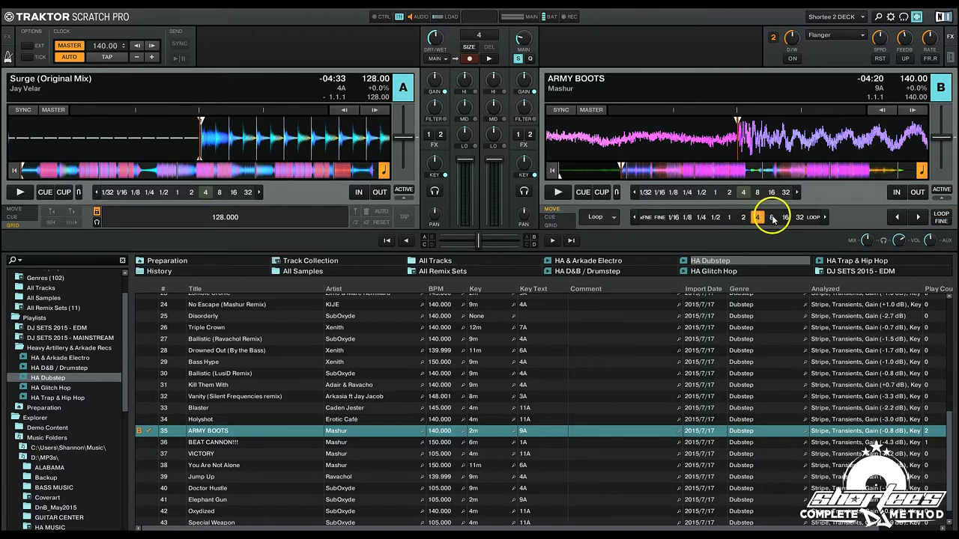
{"action": "left_click", "coordinate": [772, 218]}
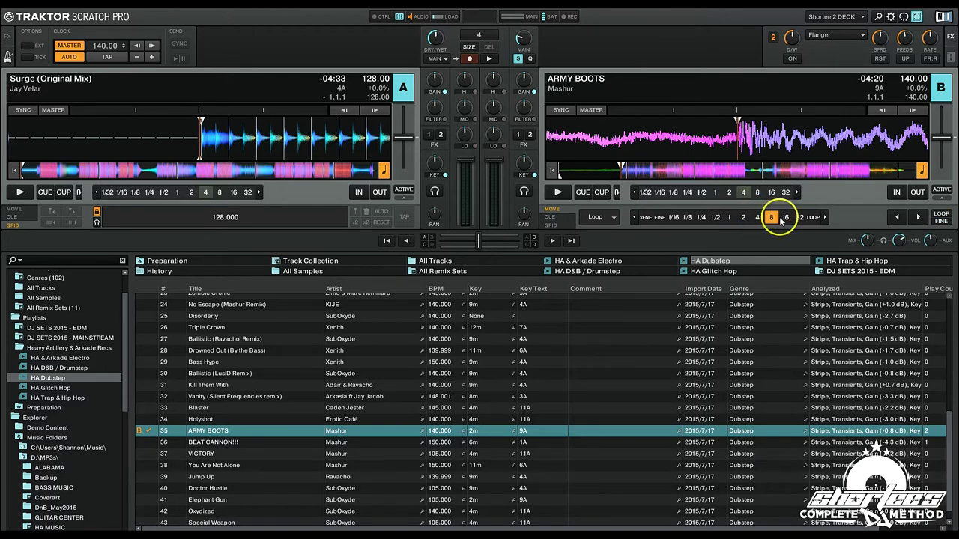
{"action": "left_click", "coordinate": [783, 218]}
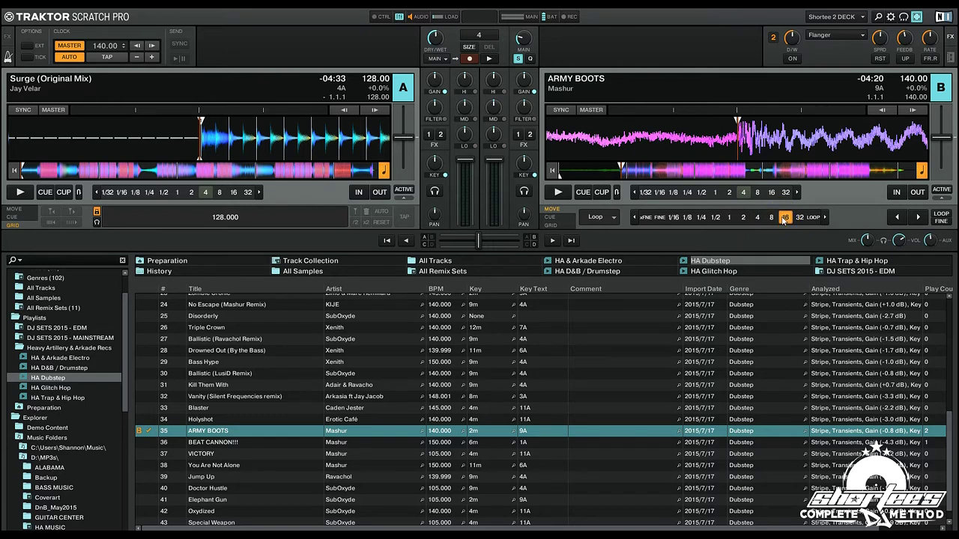
{"action": "left_click", "coordinate": [798, 218]}
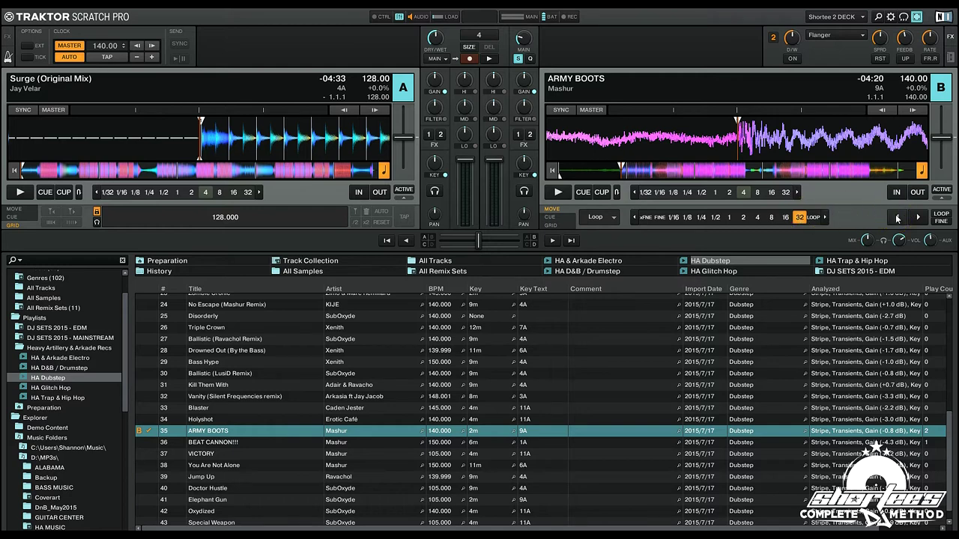
{"action": "left_click", "coordinate": [609, 216]}
{"action": "left_click", "coordinate": [599, 215]}
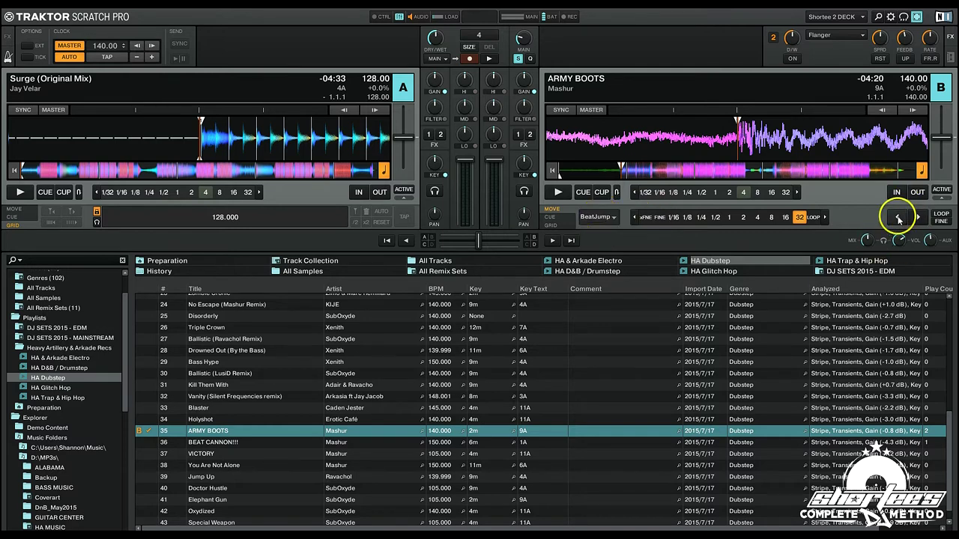
Step: Jump ARMY BOOTS back four times by 32 beats from the drop and set a new beat marker there near the track's start
{"action": "left_click", "coordinate": [898, 218]}
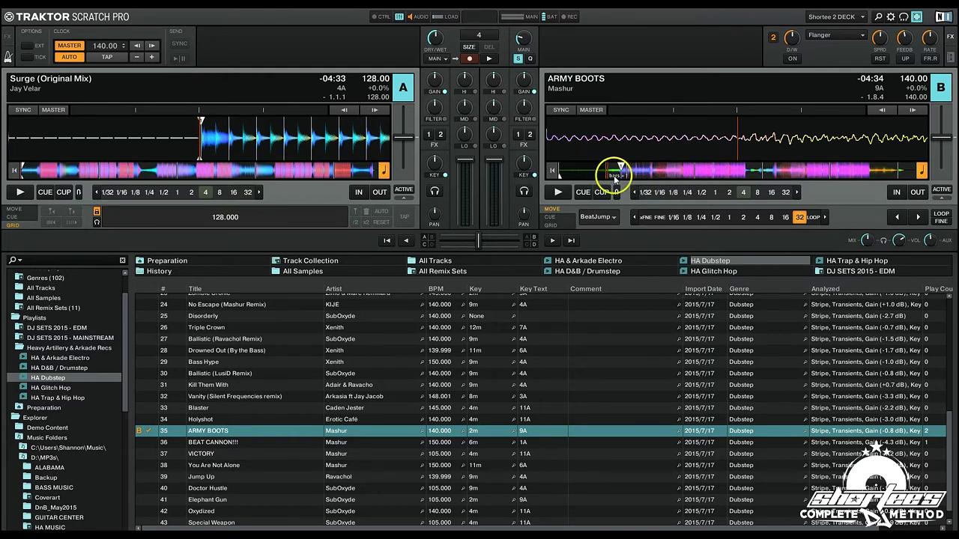
{"action": "left_click", "coordinate": [899, 219]}
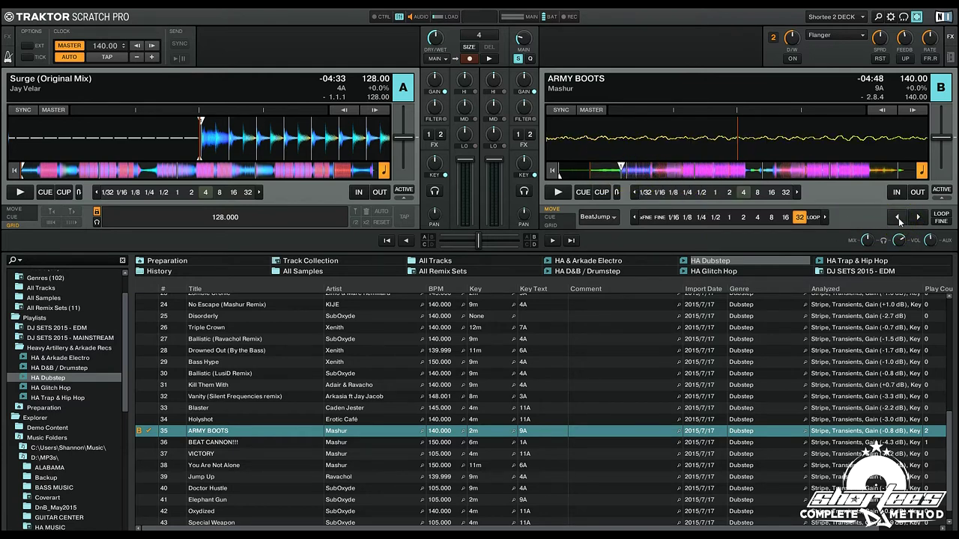
{"action": "left_click", "coordinate": [899, 219]}
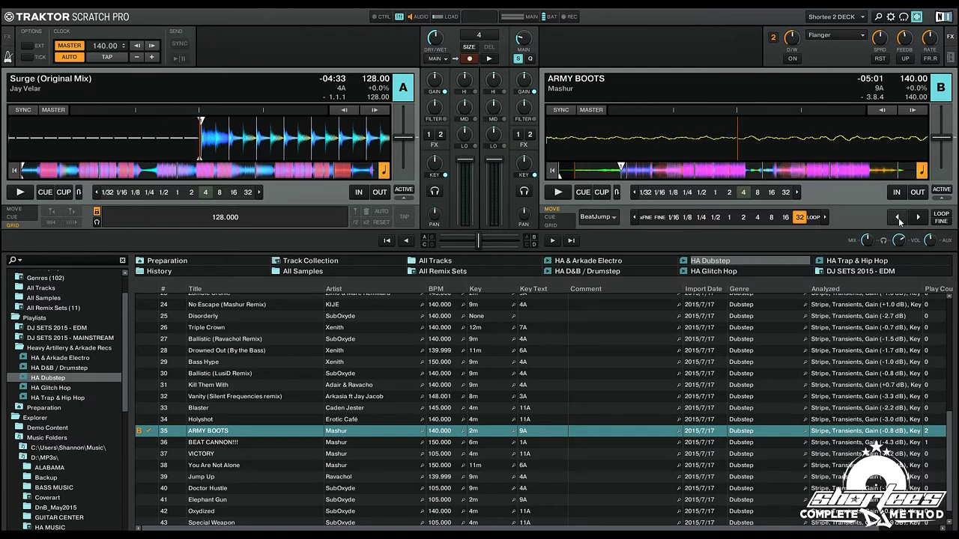
{"action": "left_click", "coordinate": [898, 218]}
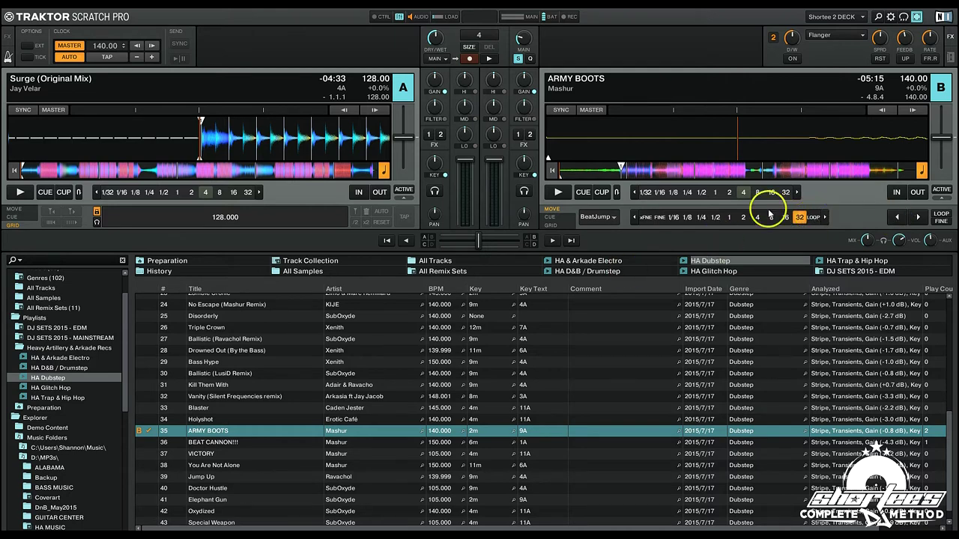
{"action": "left_click", "coordinate": [550, 225]}
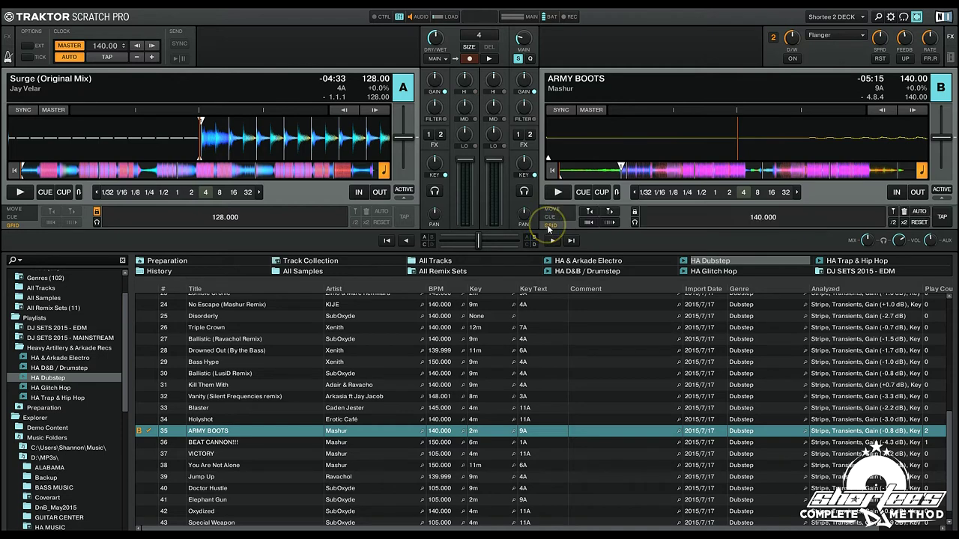
{"action": "left_click", "coordinate": [894, 214]}
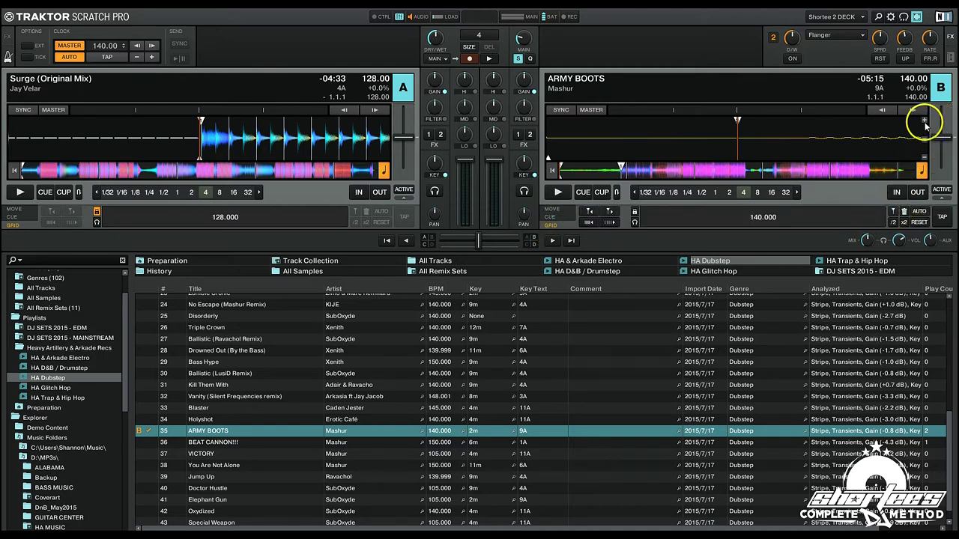
Step: Examine the new beat marker at the start of ARMY BOOTS up close against the first sound in the waveform
{"action": "left_click", "coordinate": [925, 140]}
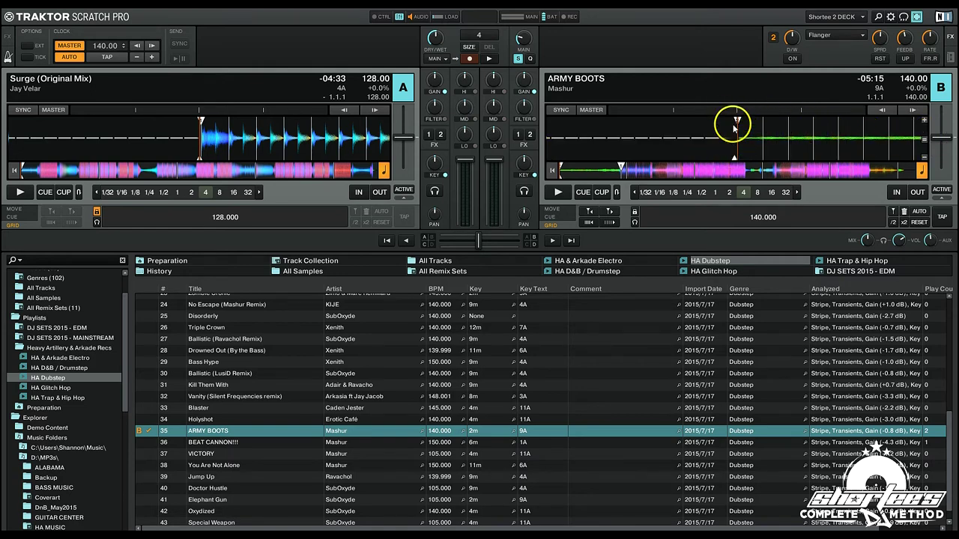
{"action": "left_click", "coordinate": [925, 121]}
{"action": "left_click", "coordinate": [925, 121]}
{"action": "left_click", "coordinate": [925, 121]}
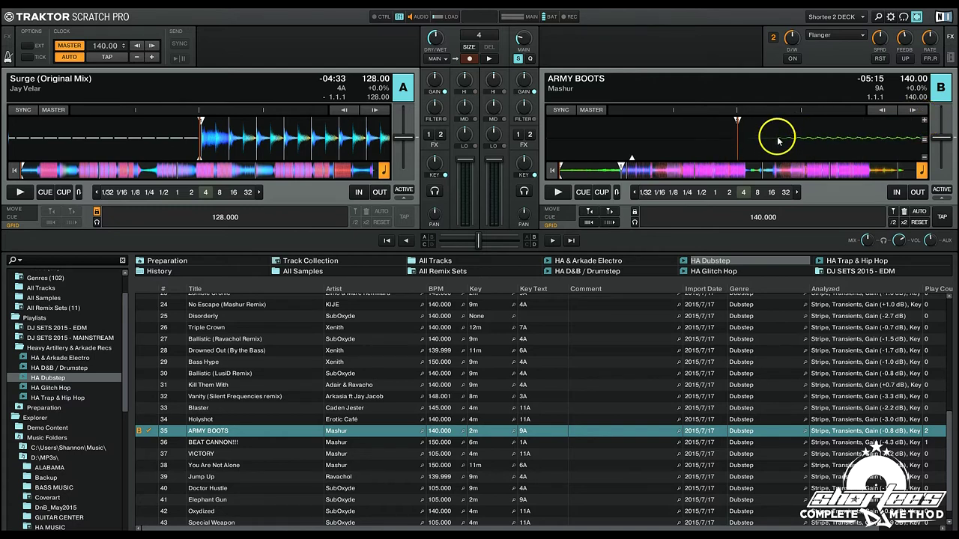
{"action": "left_click_drag", "start_coordinate": [778, 140], "coordinate": [778, 144]}
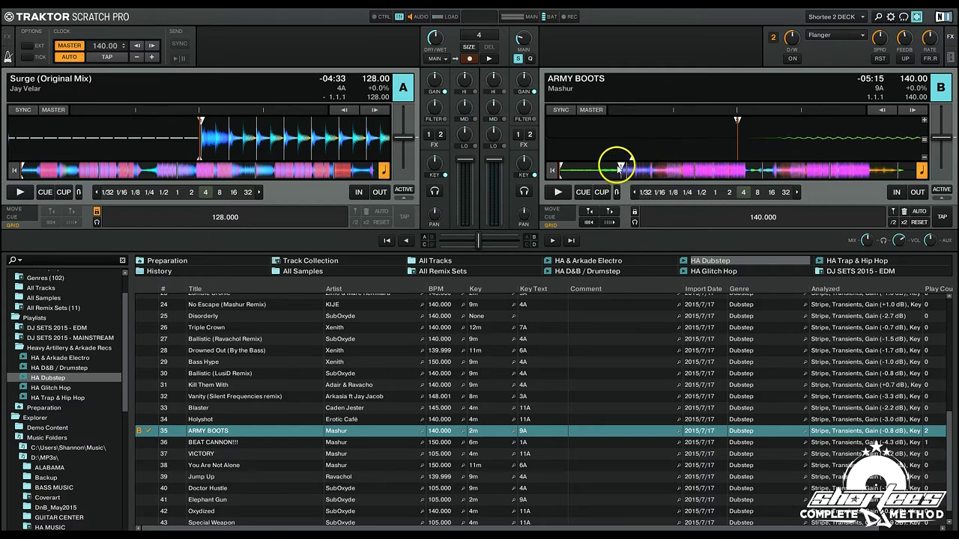
{"action": "left_click_drag", "start_coordinate": [623, 174], "coordinate": [621, 170]}
{"action": "left_click_drag", "start_coordinate": [738, 121], "coordinate": [741, 144]}
{"action": "left_click", "coordinate": [924, 140]}
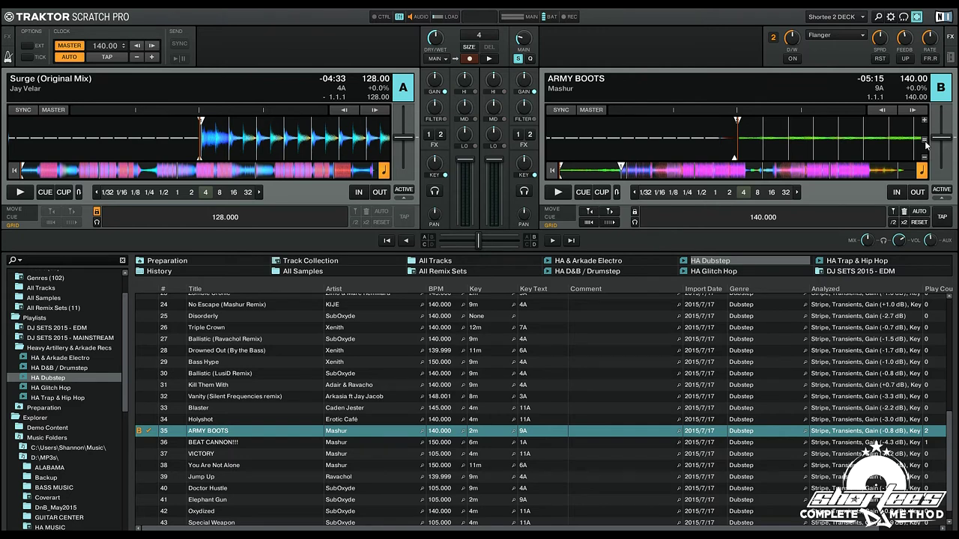
Step: Recall hotcues 1 and 2 on deck B alternately to check which beat marker each one holds
{"action": "left_click", "coordinate": [549, 217]}
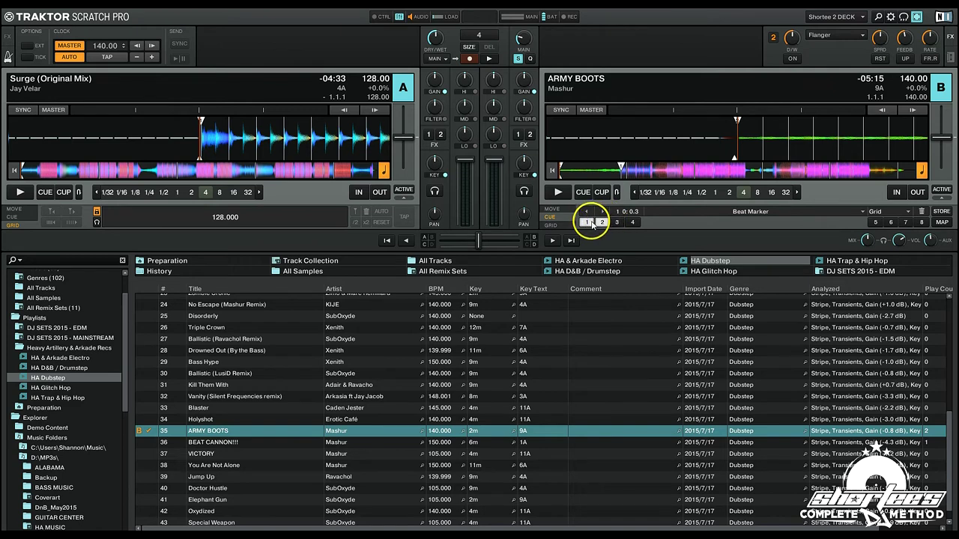
{"action": "left_click", "coordinate": [599, 223]}
{"action": "left_click", "coordinate": [589, 222]}
{"action": "left_click_drag", "start_coordinate": [603, 223], "coordinate": [588, 224]}
{"action": "left_click", "coordinate": [602, 223]}
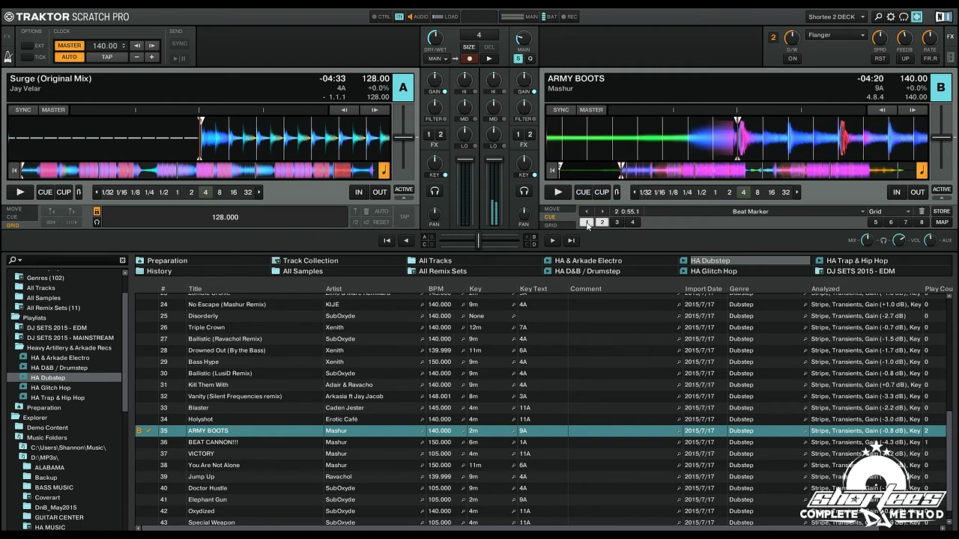
Step: Remap the start marker to hotcue 1 and the drop marker to hotcue 2, using hotcue 3 as a temporary slot
{"action": "left_click", "coordinate": [940, 223]}
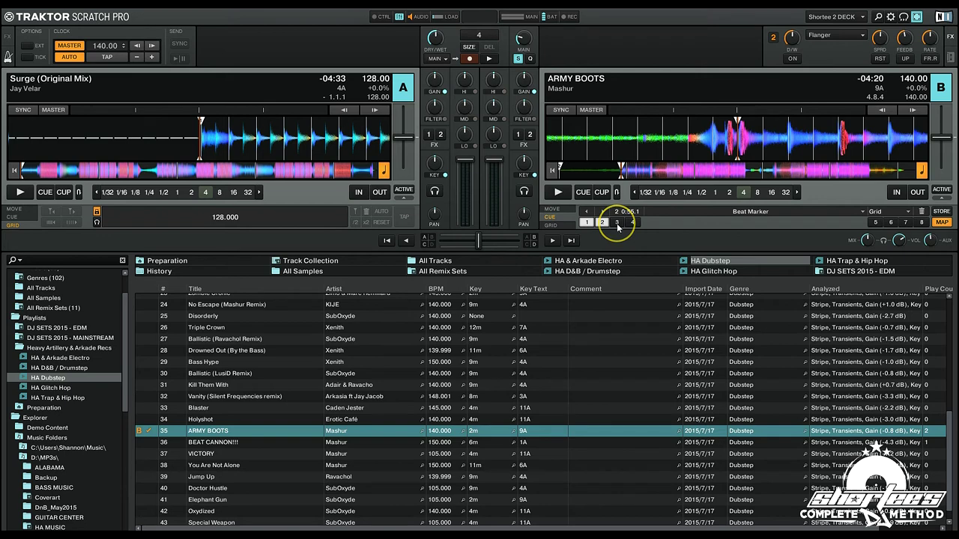
{"action": "left_click", "coordinate": [617, 222]}
{"action": "left_click", "coordinate": [602, 222]}
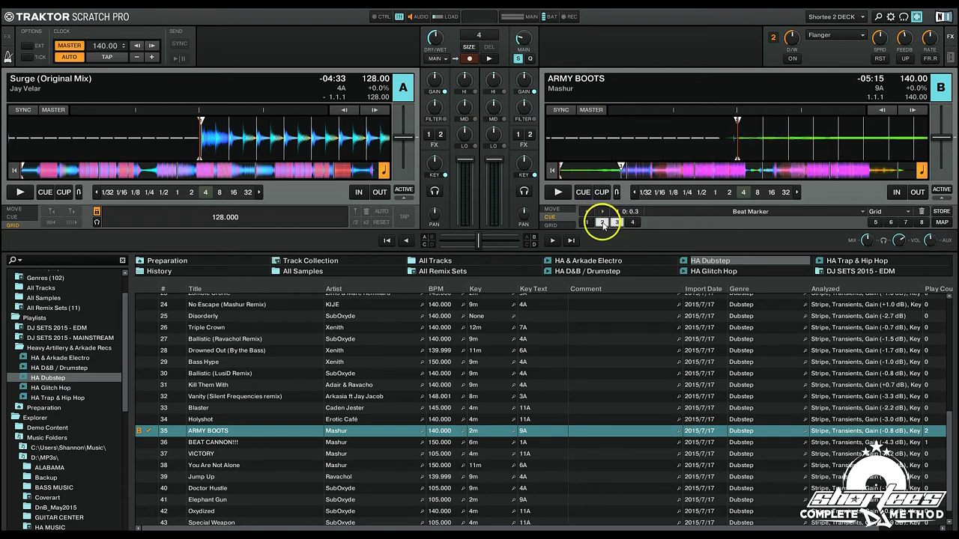
{"action": "left_click", "coordinate": [942, 222]}
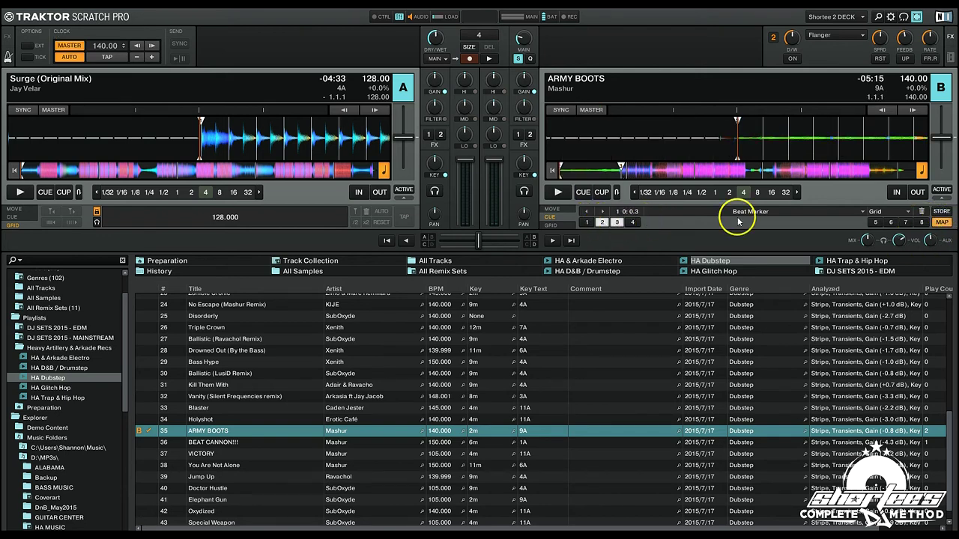
{"action": "left_click", "coordinate": [585, 223]}
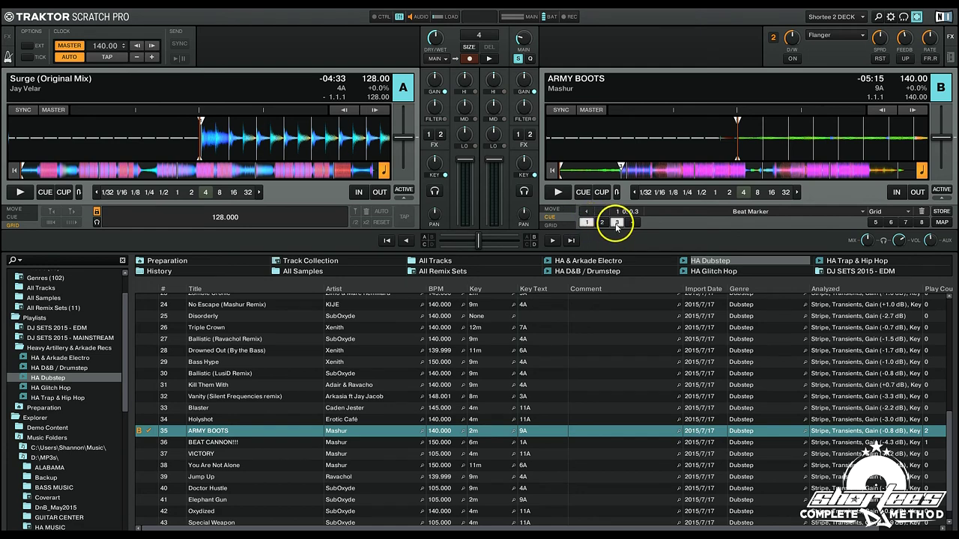
{"action": "left_click", "coordinate": [616, 223]}
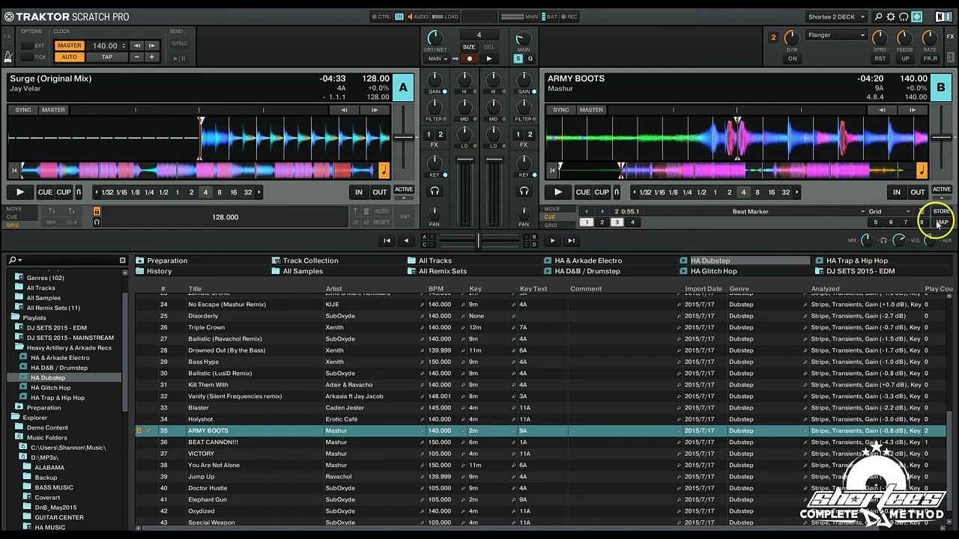
{"action": "left_click", "coordinate": [941, 223]}
{"action": "left_click", "coordinate": [602, 222]}
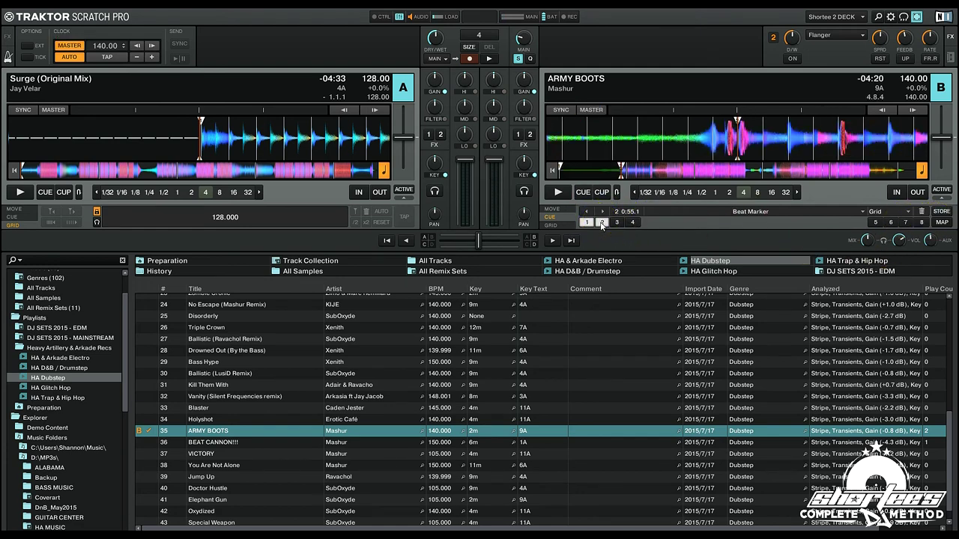
Step: Change the type of hotcue 2 at the drop to Cue and finally to Load
{"action": "left_click", "coordinate": [908, 213]}
{"action": "left_click", "coordinate": [875, 219]}
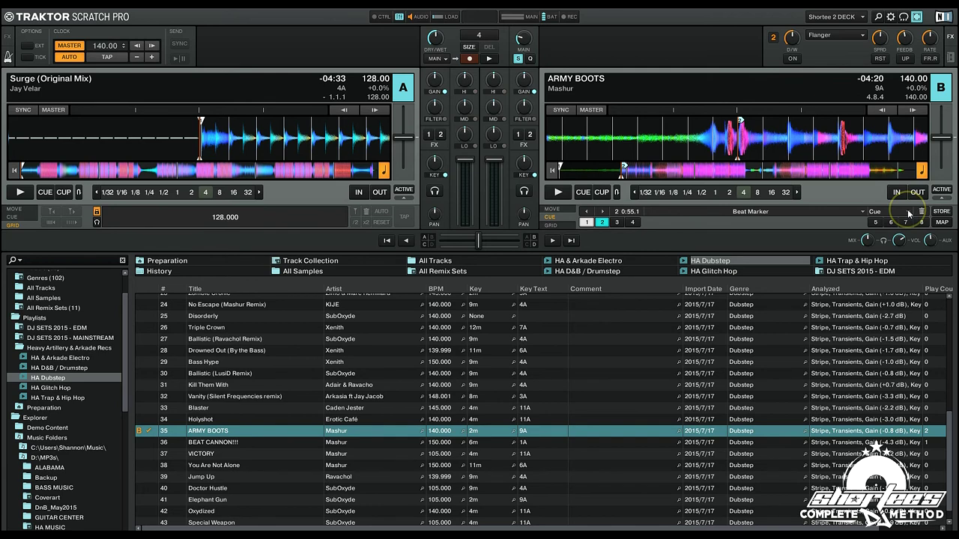
{"action": "left_click", "coordinate": [908, 213]}
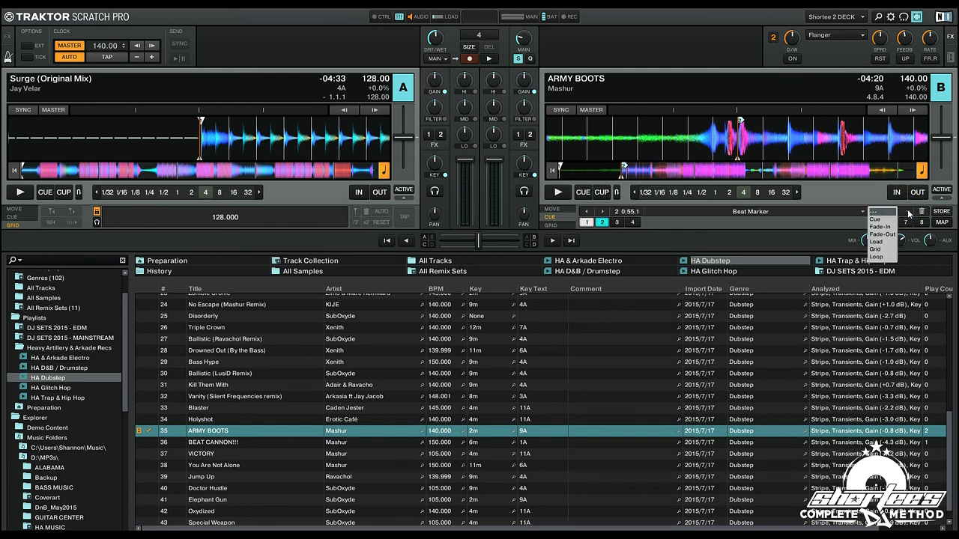
{"action": "left_click", "coordinate": [876, 242]}
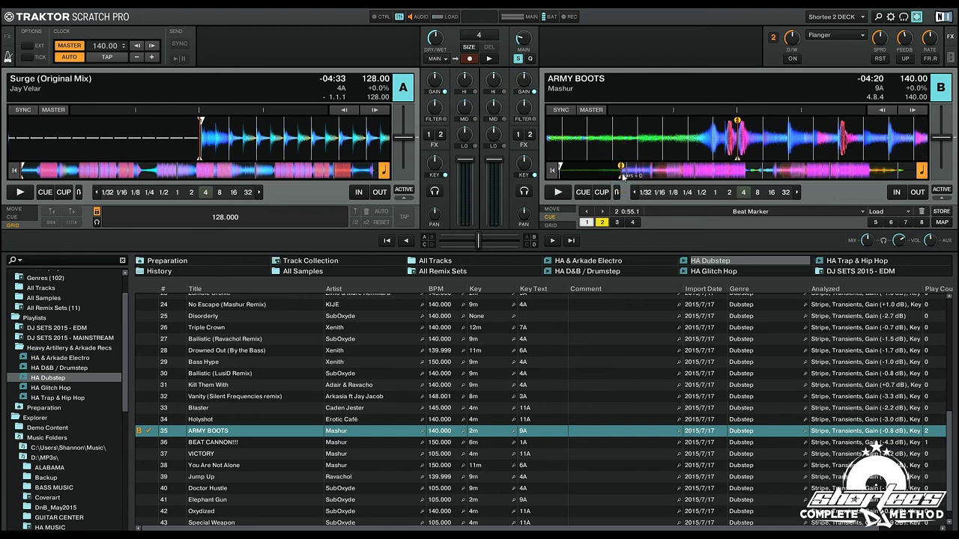
Step: Return to hotcue 1 at the track's start and lock the beatgrid of ARMY BOOTS on deck B
{"action": "left_click", "coordinate": [587, 222]}
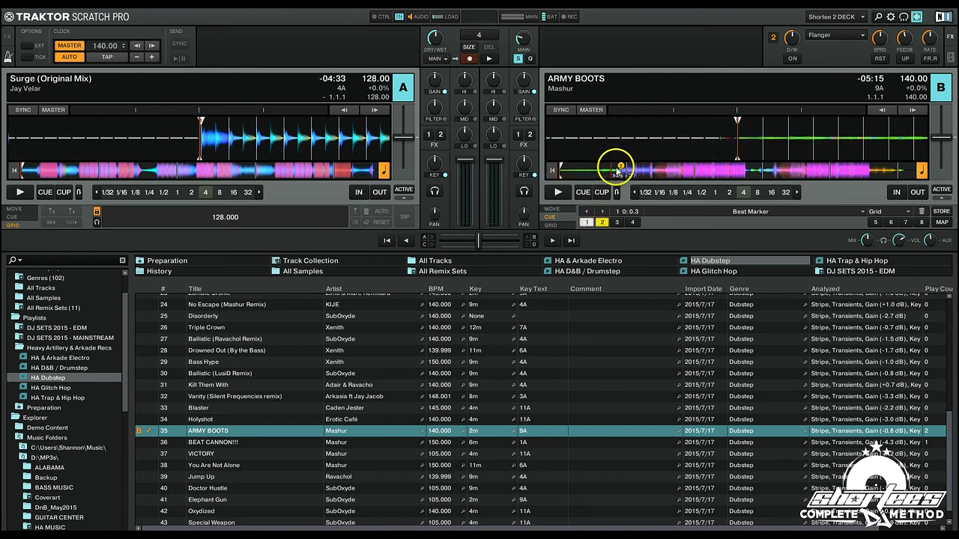
{"action": "left_click_drag", "start_coordinate": [619, 171], "coordinate": [623, 172]}
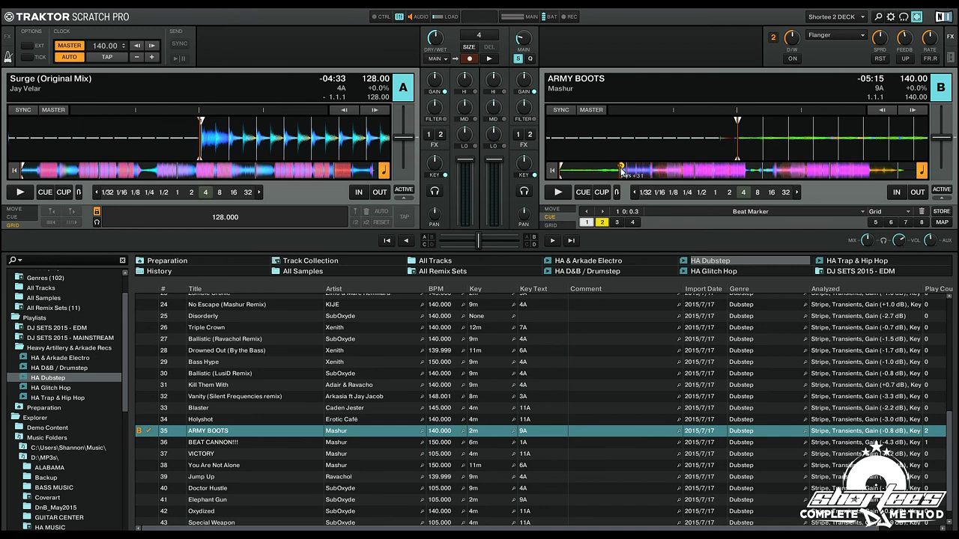
{"action": "left_click", "coordinate": [550, 223]}
{"action": "left_click", "coordinate": [611, 221]}
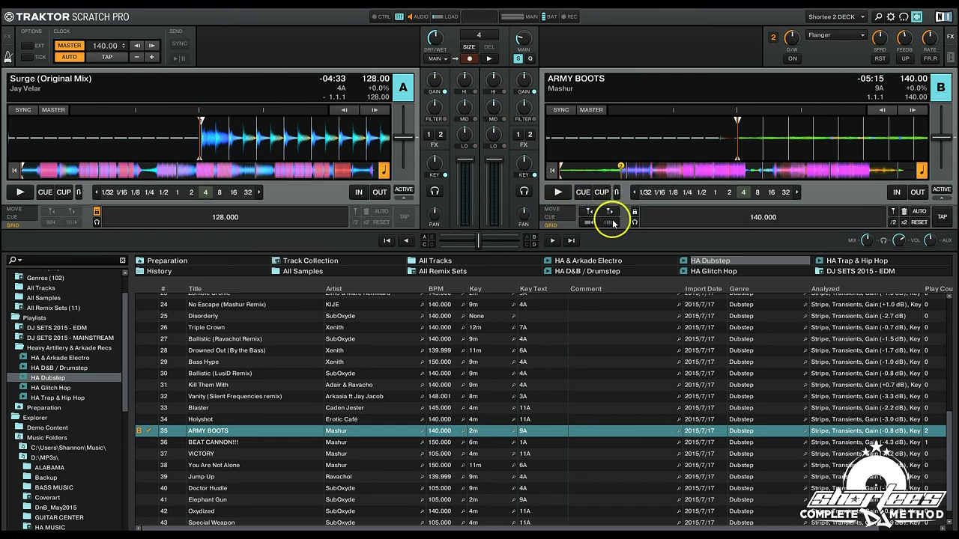
{"action": "left_click", "coordinate": [635, 213]}
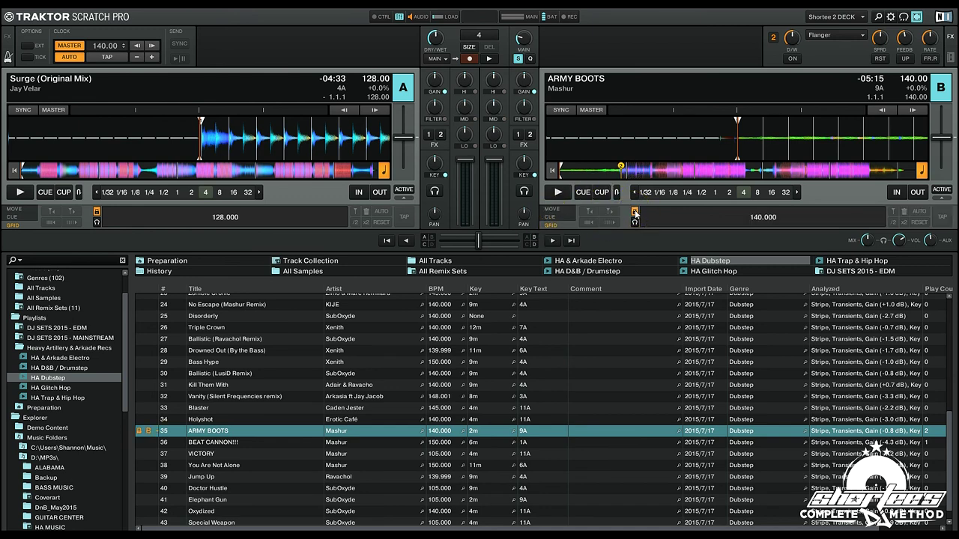